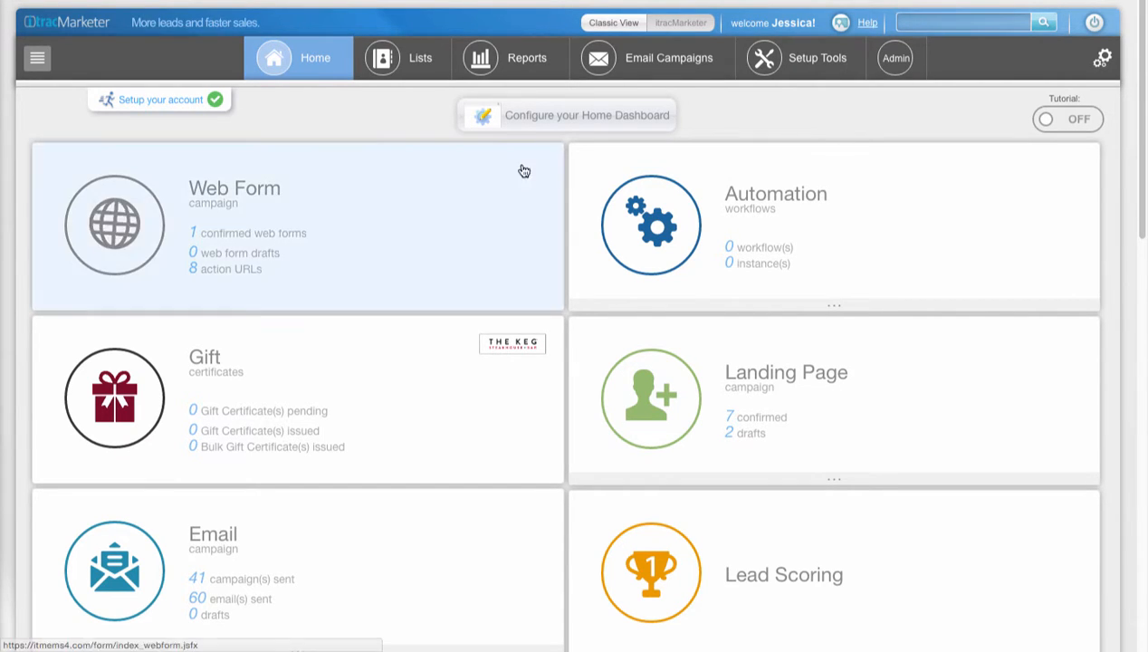
# Open the automation workflows and create a new workflow under the prefilled name.
pyautogui.click(709, 218)
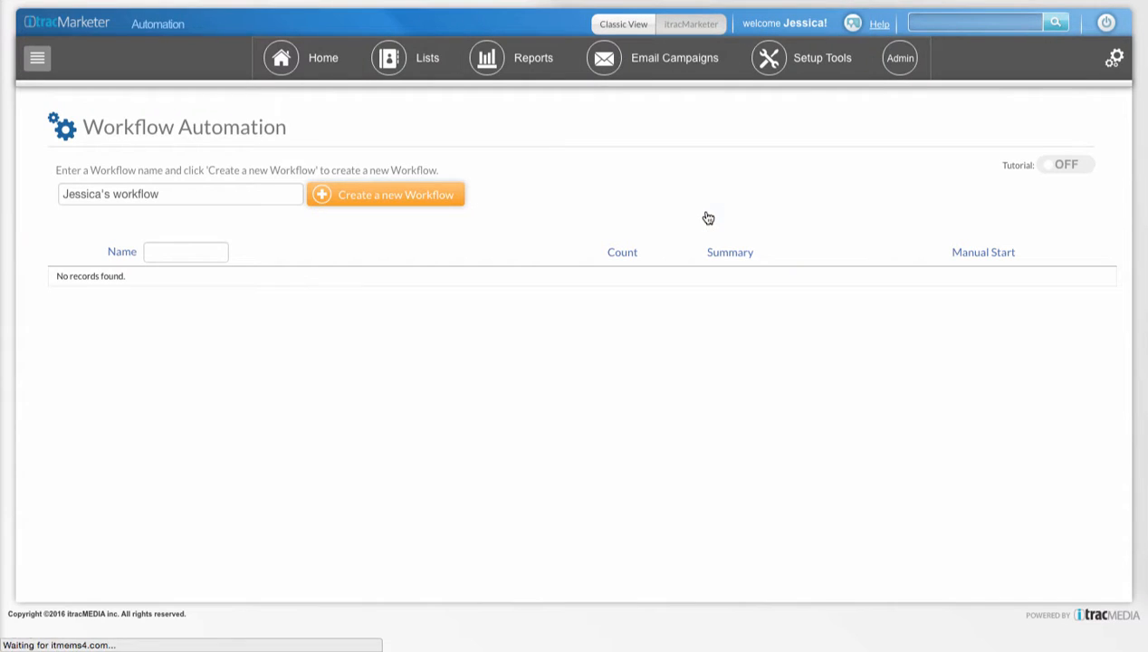
pyautogui.click(259, 200)
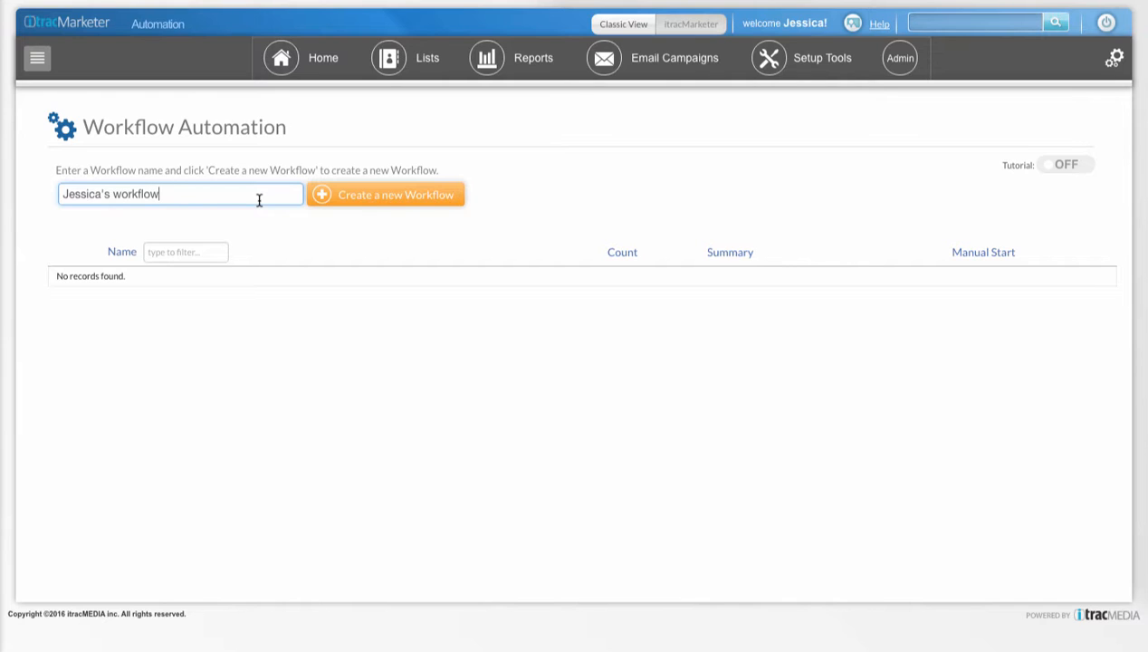
pyautogui.click(422, 202)
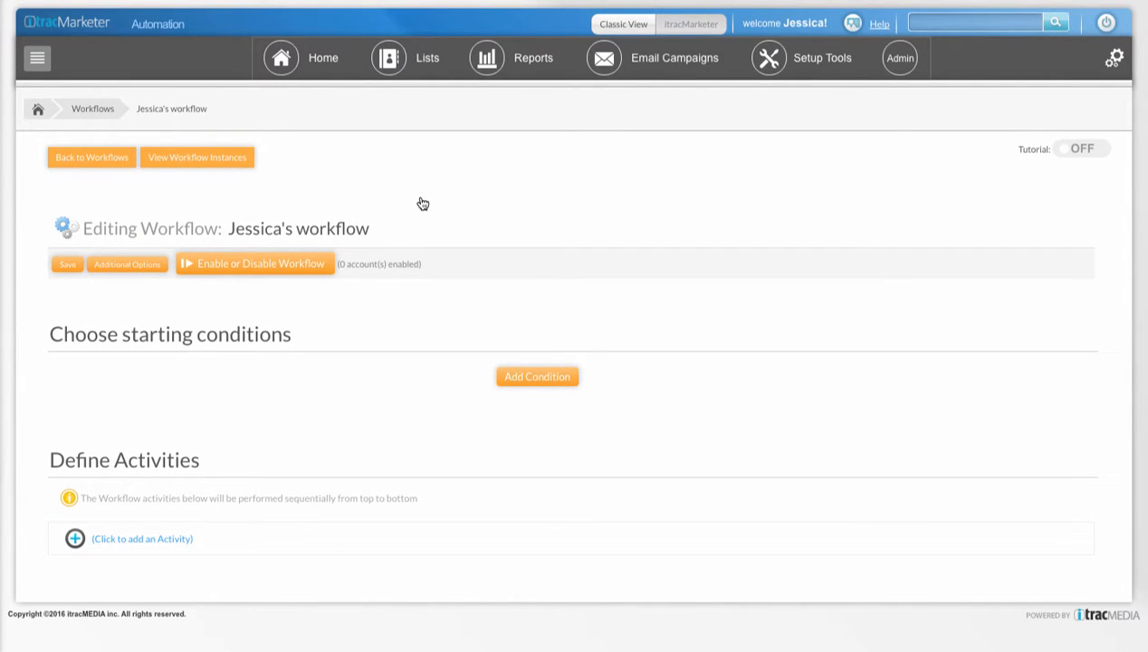
# Add a List starting condition for contacts in the signed-in user's account on the "Jess test" list.
pyautogui.click(533, 378)
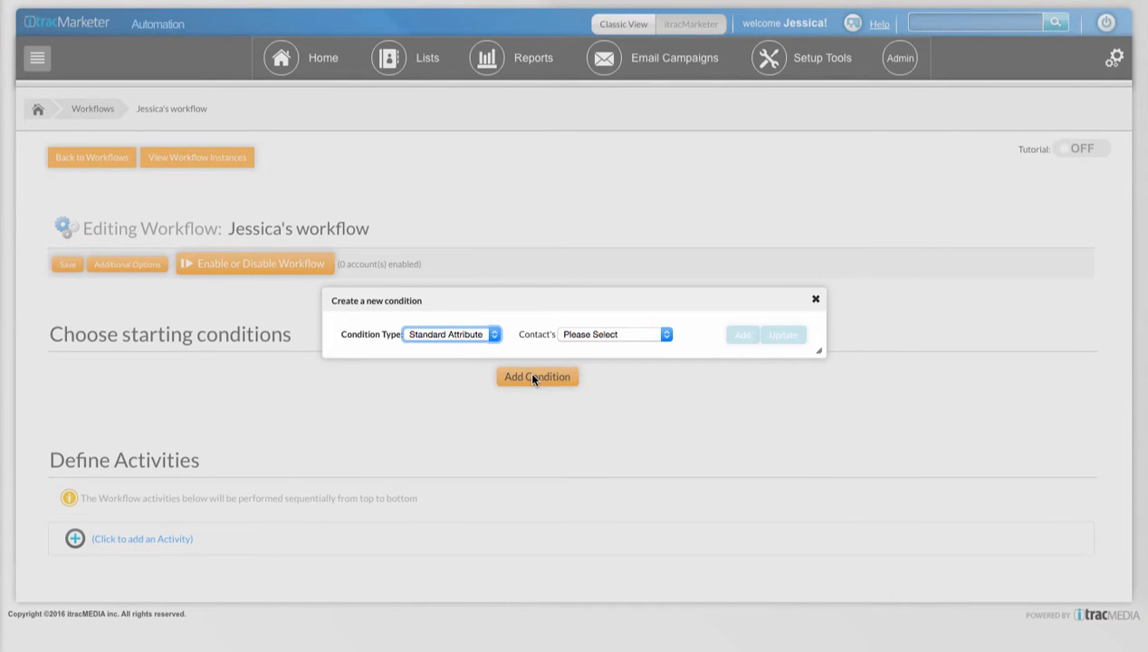
pyautogui.click(495, 335)
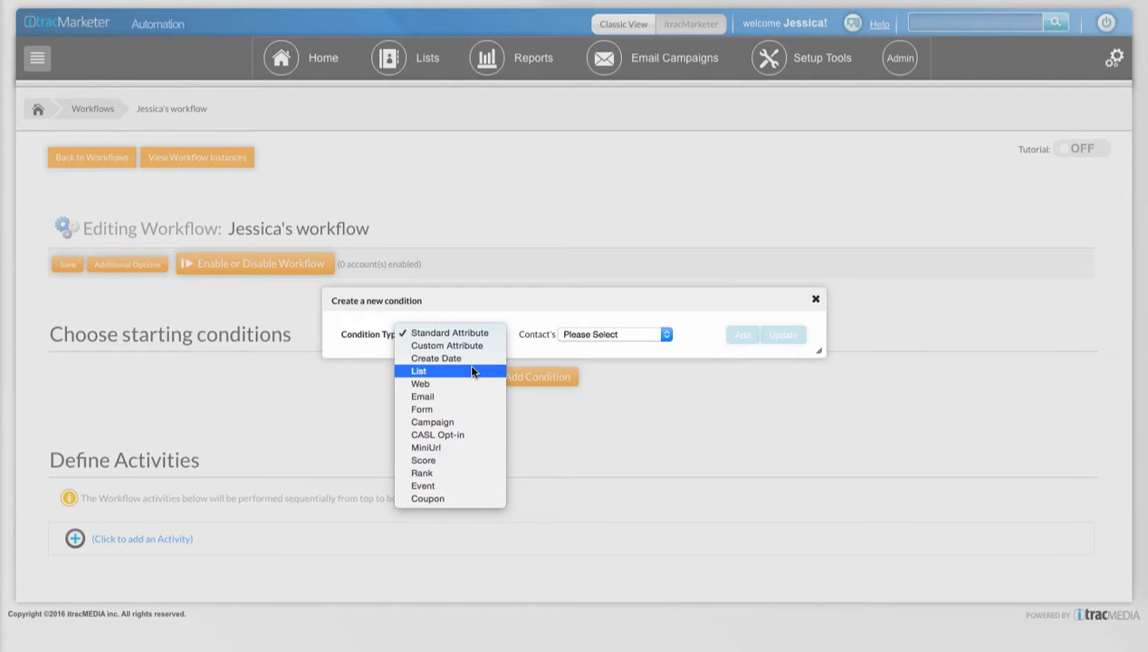
pyautogui.click(472, 371)
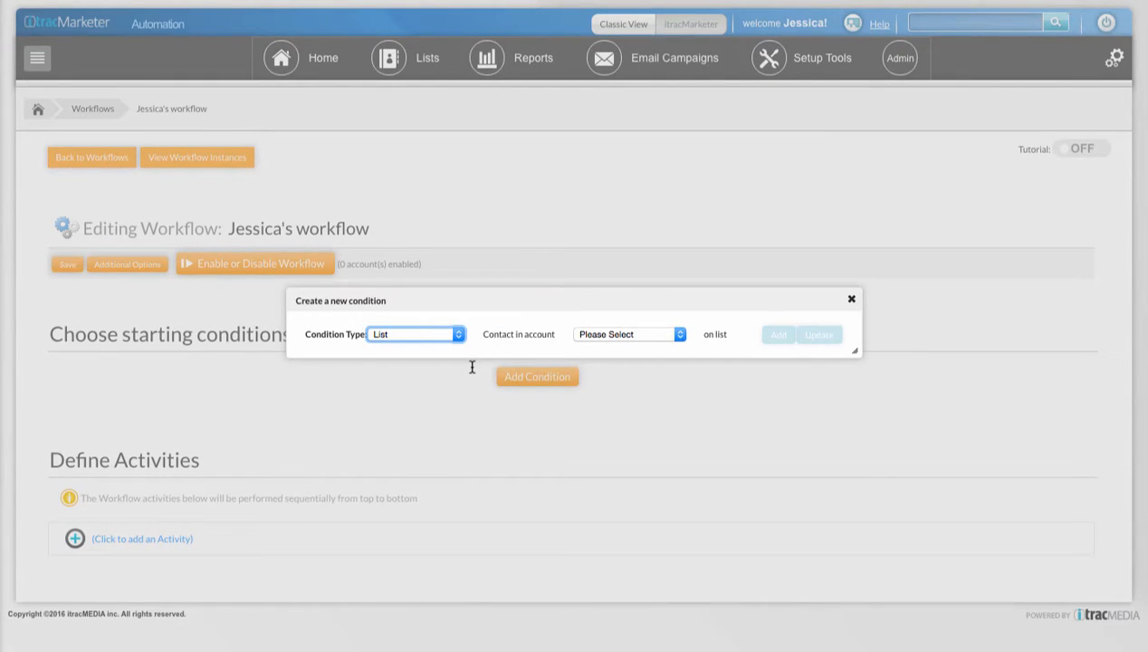
pyautogui.click(677, 334)
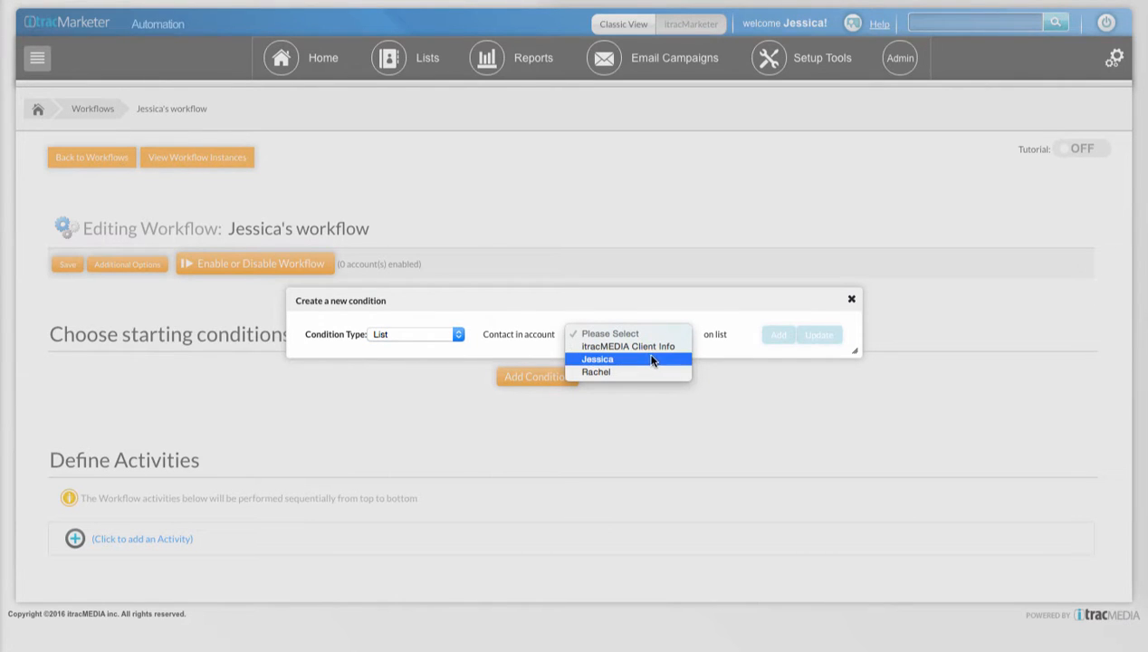
pyautogui.click(651, 359)
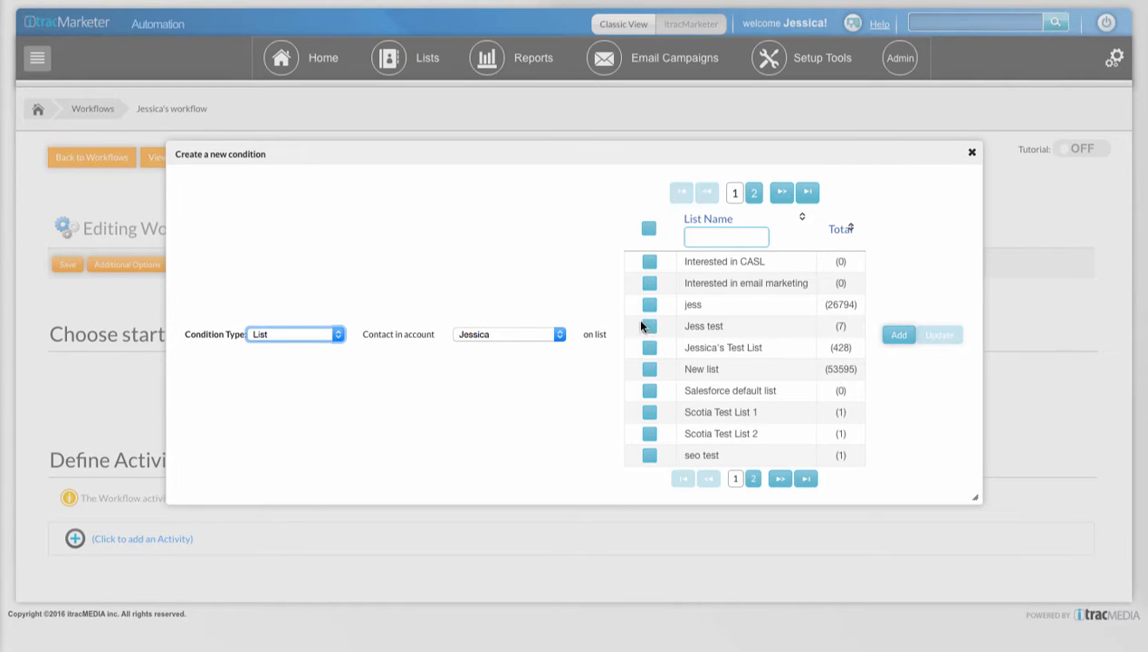
pyautogui.click(651, 328)
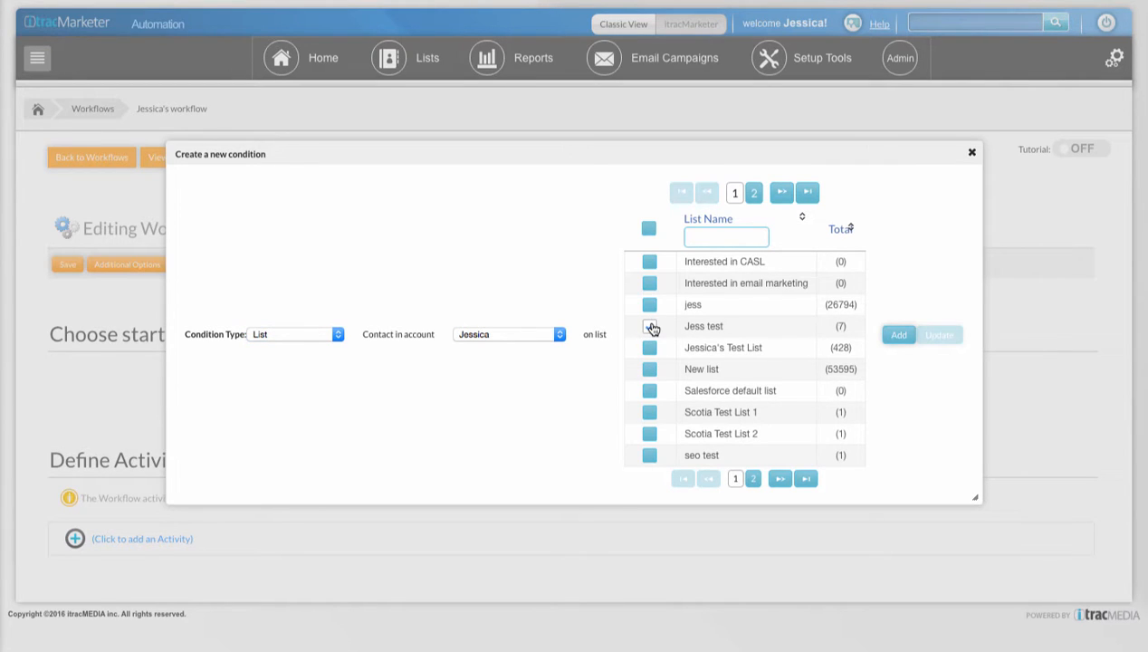
pyautogui.click(897, 337)
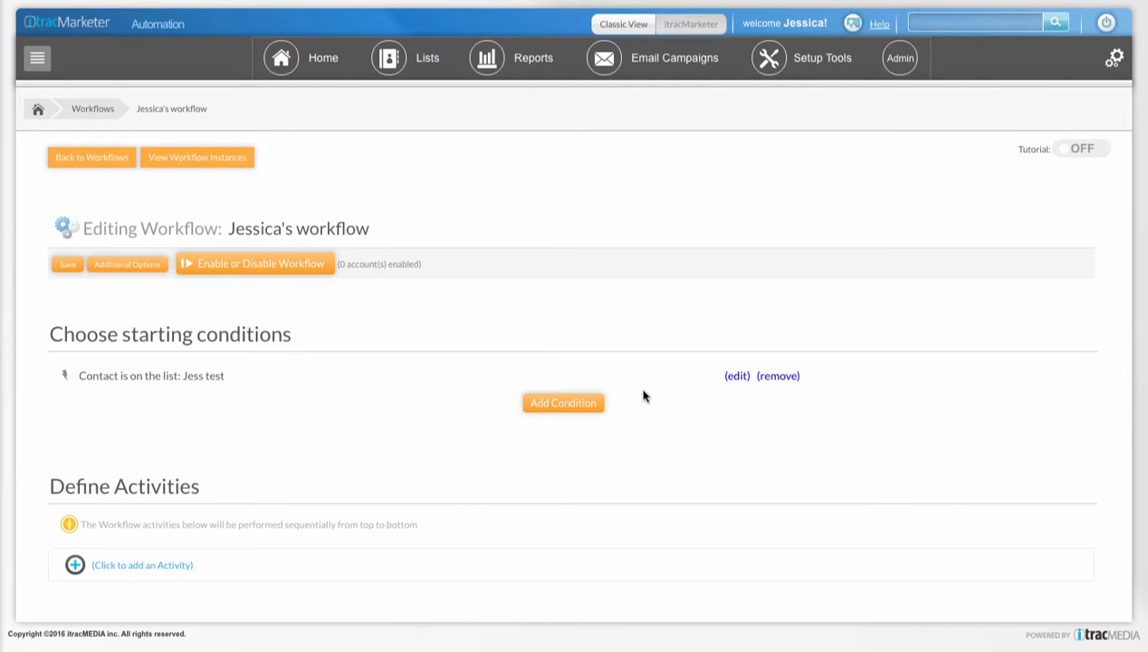
# Add a second starting condition of type Standard Attribute requiring the contact's City to equal "toronto".
pyautogui.click(573, 405)
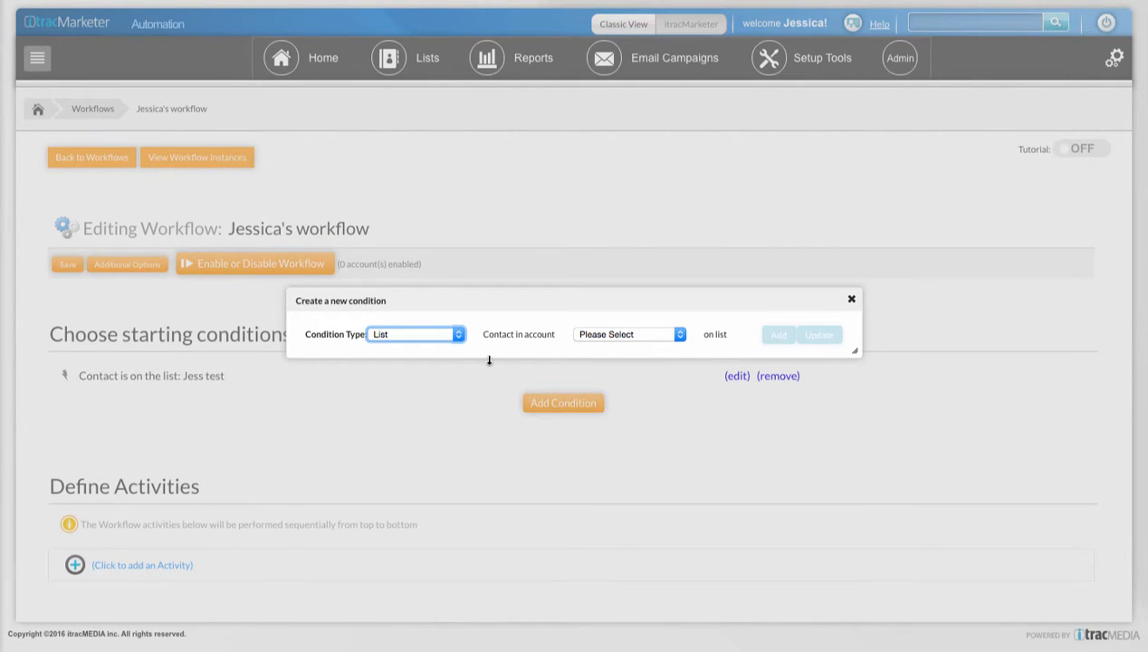
pyautogui.click(458, 334)
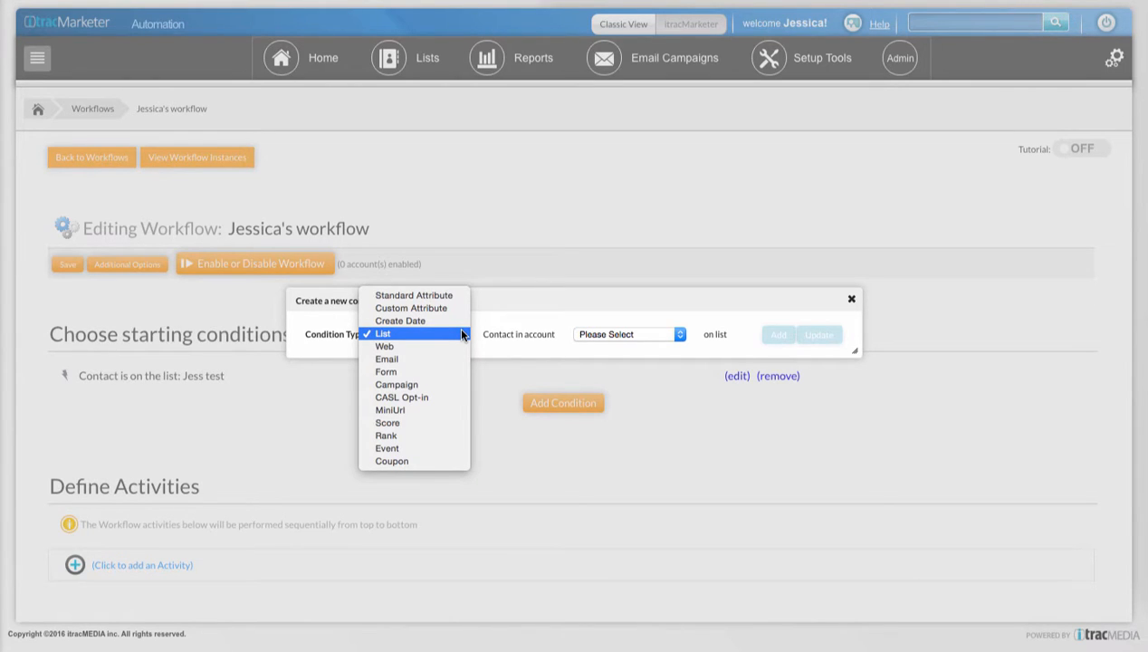
pyautogui.click(448, 295)
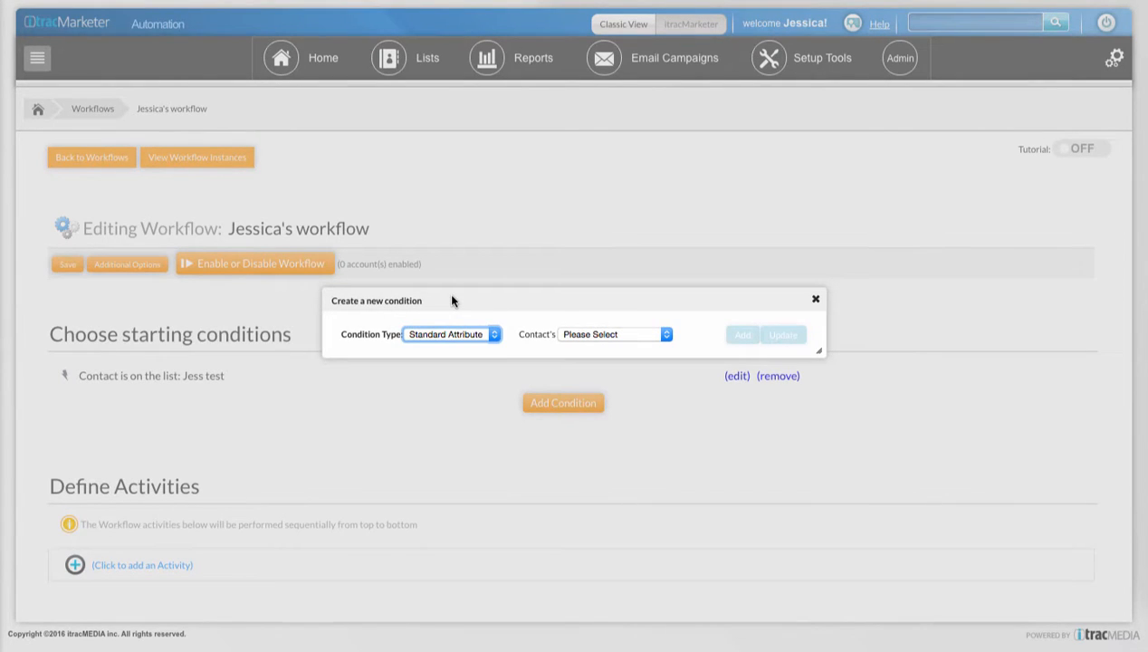
pyautogui.click(631, 334)
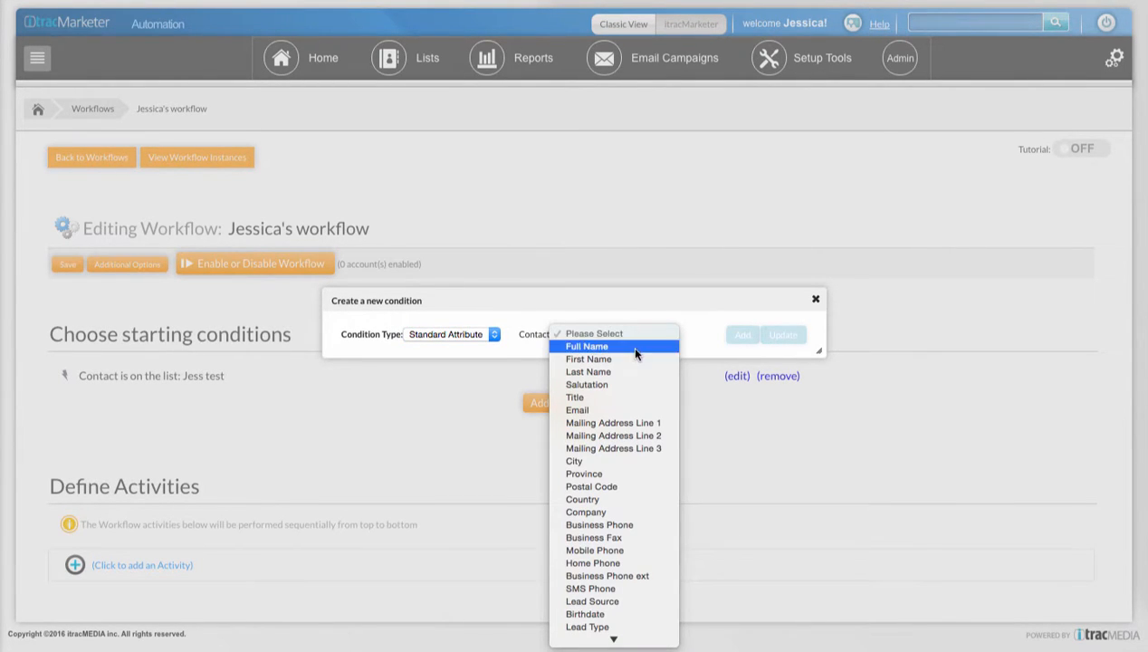
pyautogui.click(610, 461)
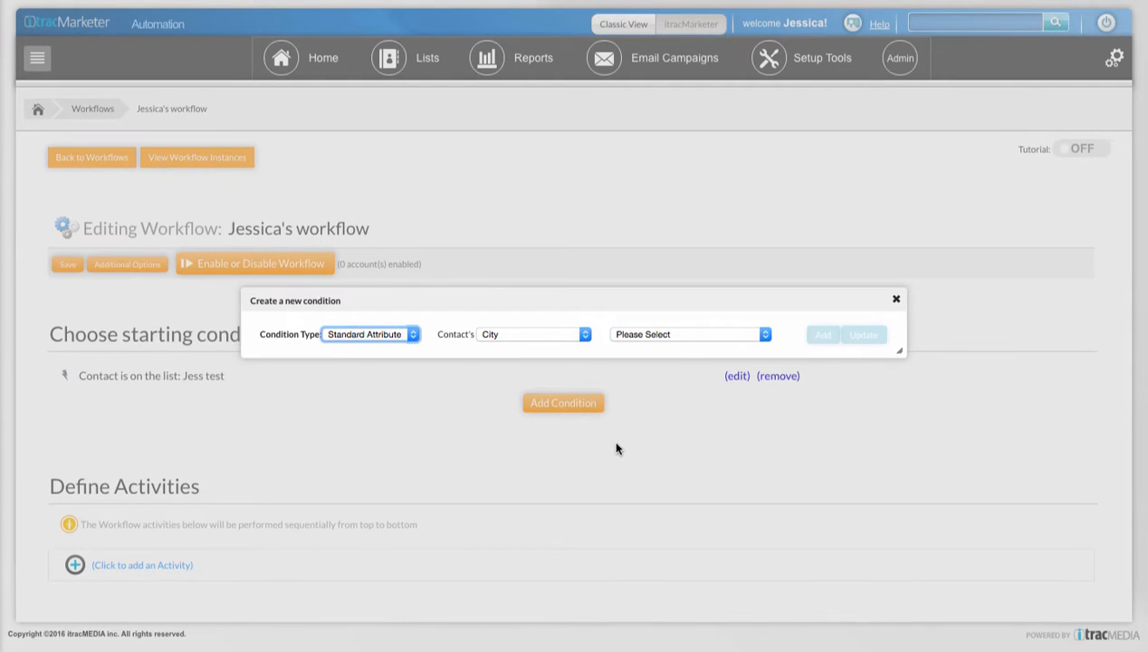
pyautogui.click(690, 337)
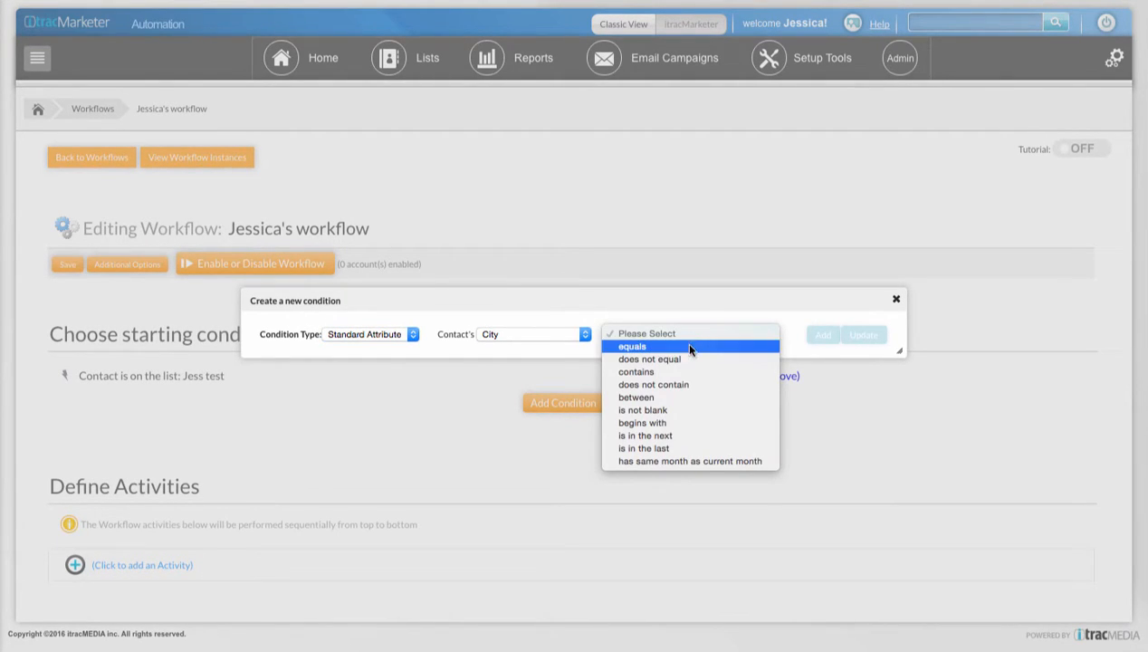
pyautogui.click(690, 347)
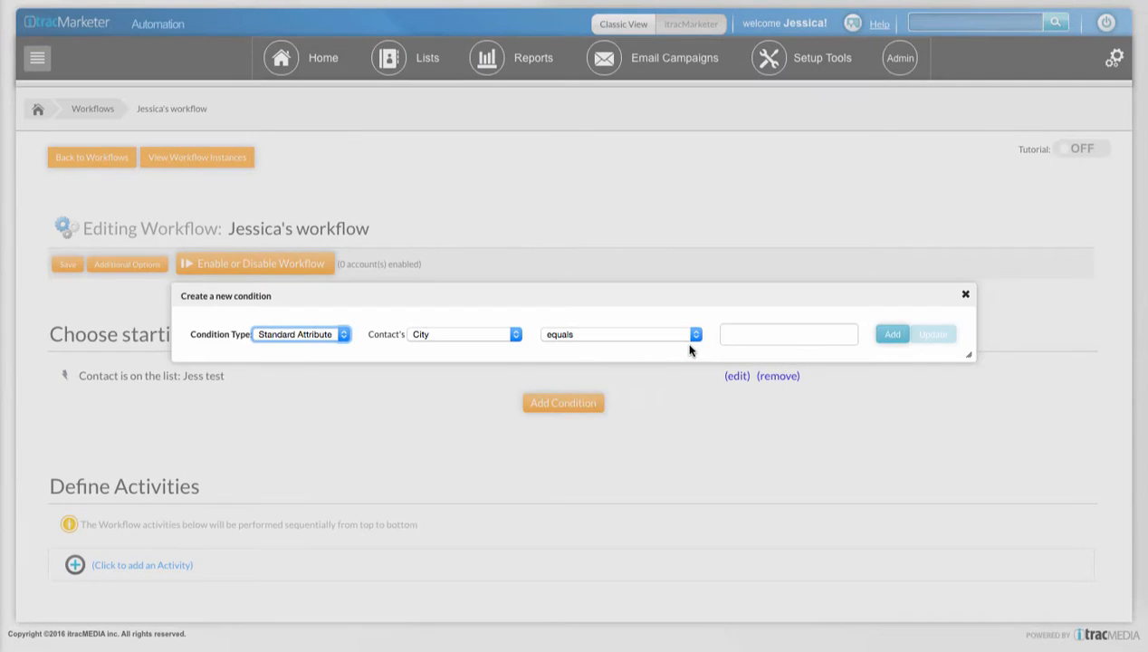
pyautogui.click(735, 337)
pyautogui.write('toronto')
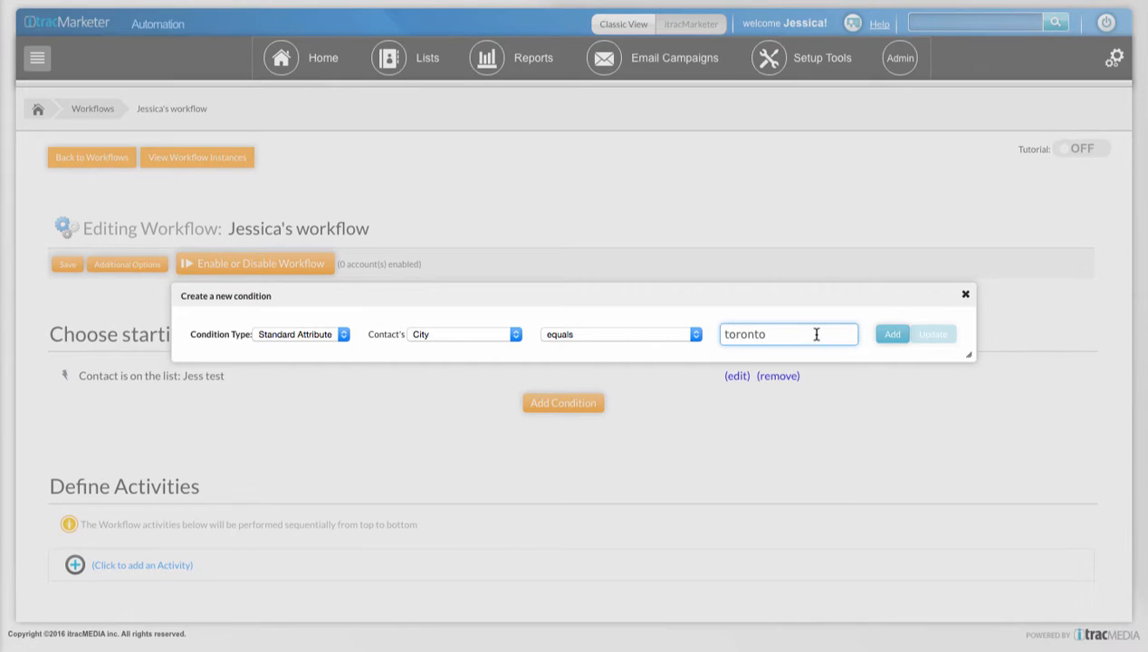
pyautogui.click(891, 335)
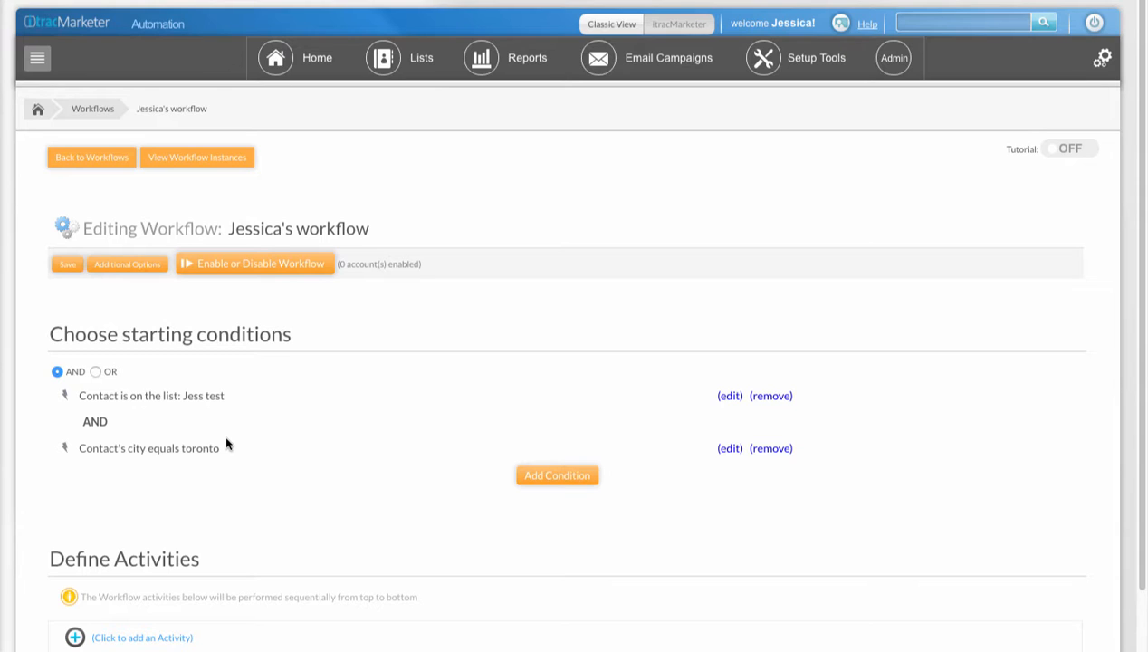
# Start a first workflow activity, Step 1, with the activity type Send a email.
pyautogui.scroll(-2, 226, 443)
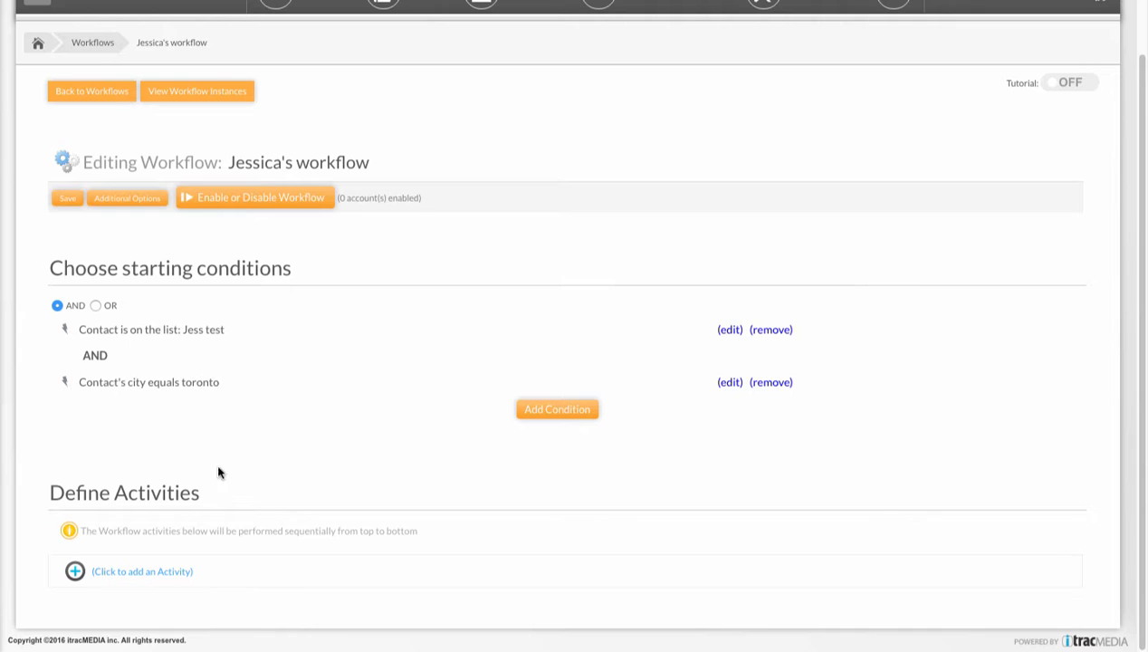
pyautogui.click(161, 576)
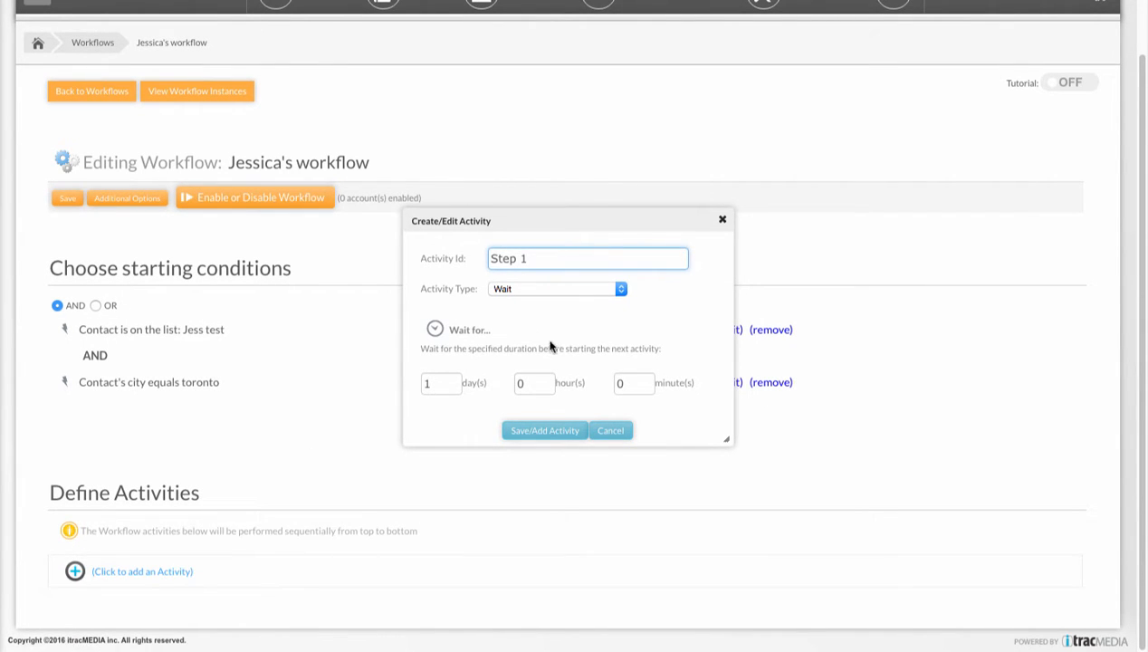
pyautogui.click(621, 290)
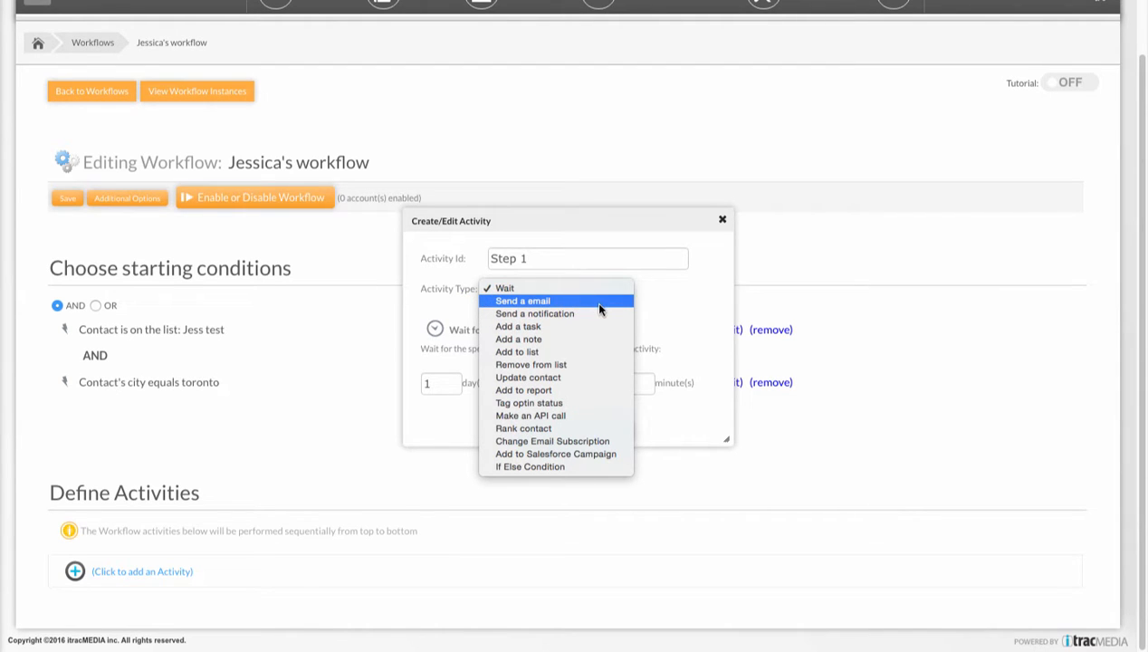
pyautogui.click(600, 305)
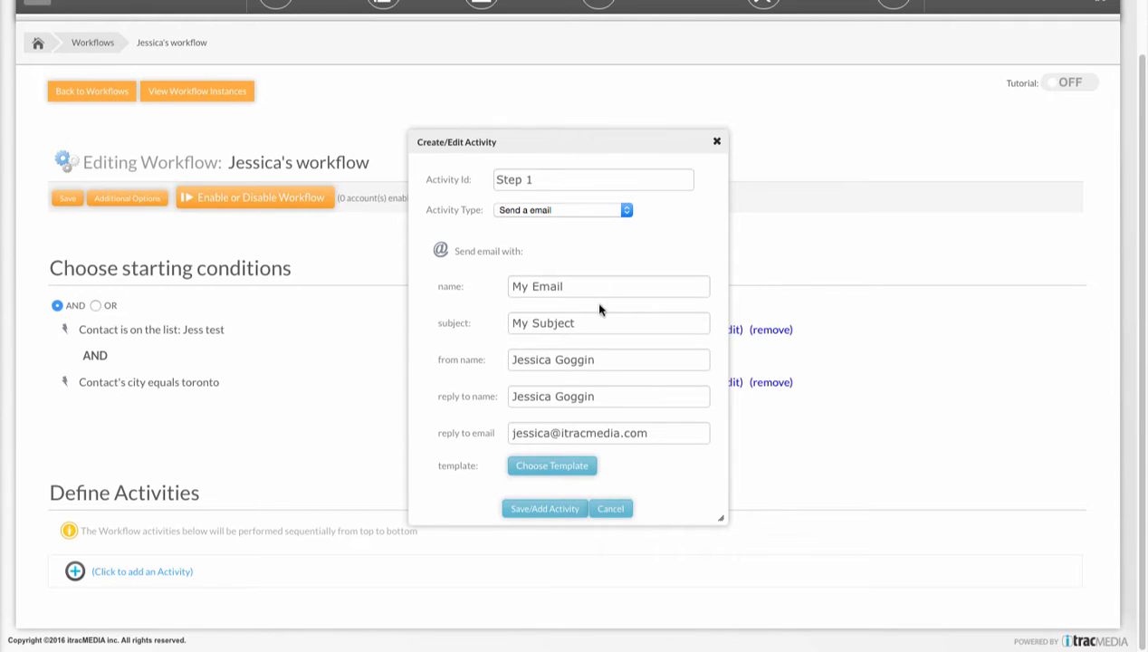
# Name the email as the account owner's "workflow email" and set its subject to "Workflow email".
pyautogui.click(615, 286)
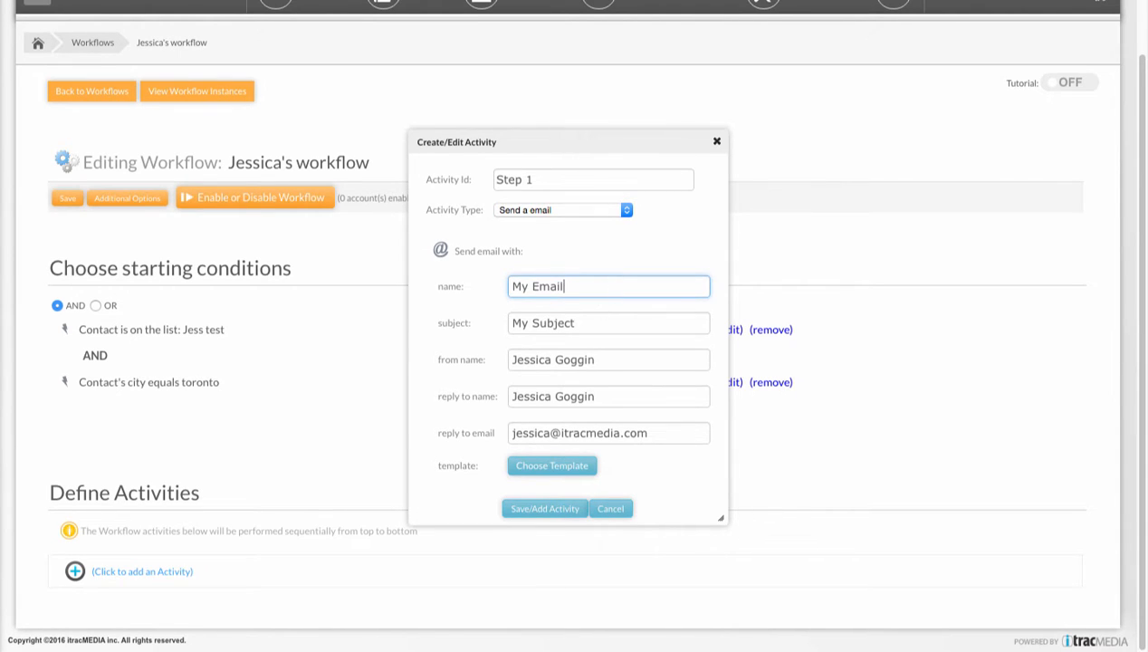
pyautogui.press('BackSpace')
pyautogui.press('BackSpace')
pyautogui.press('BackSpace')
pyautogui.press('BackSpace')
pyautogui.press('BackSpace')
pyautogui.press('BackSpace')
pyautogui.press('BackSpace')
pyautogui.press('BackSpace')
pyautogui.write("Jessica's workflow email")
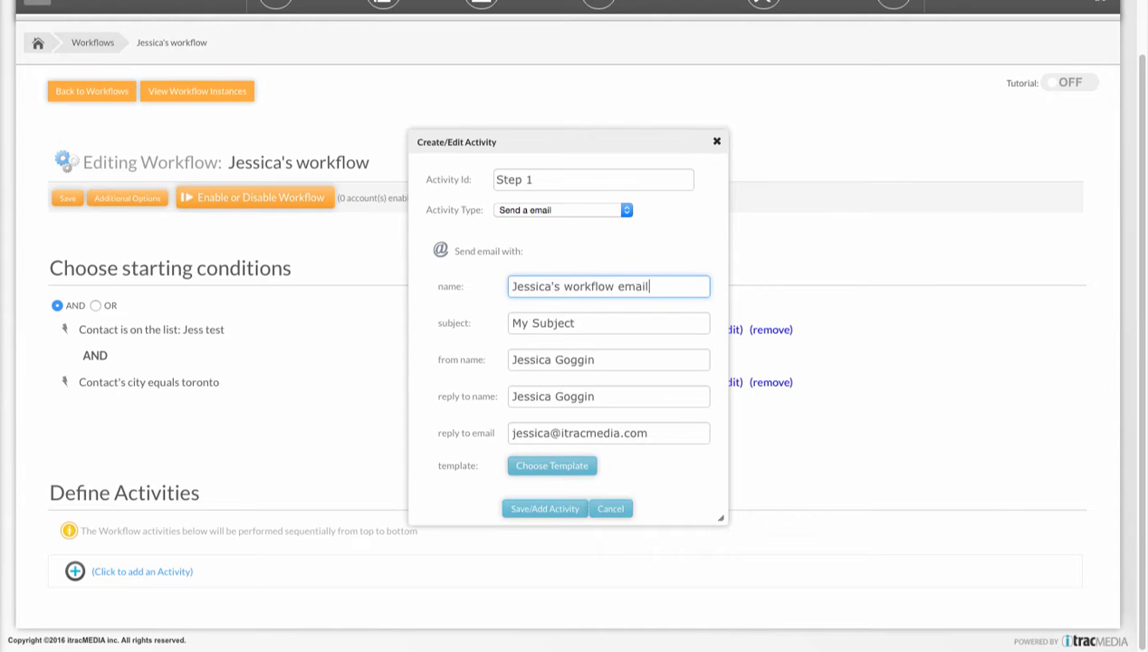
pyautogui.moveTo(634, 324); pyautogui.dragTo(504, 324)
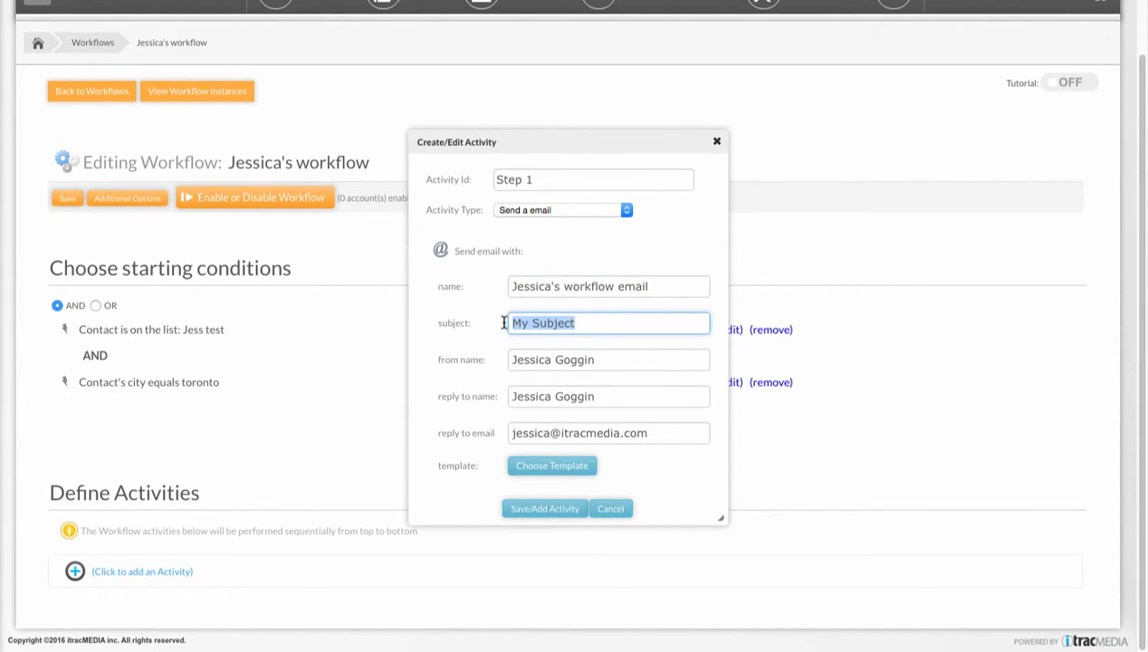
pyautogui.write('Workflow')
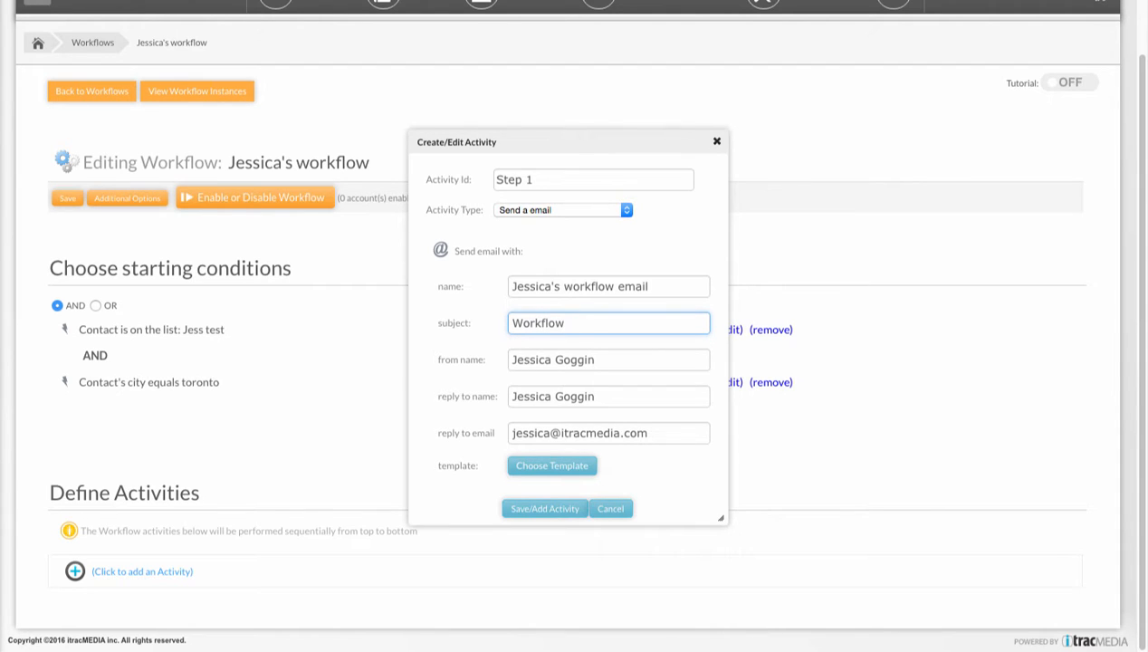
pyautogui.write(' email')
# Choose the account owner's Themed Template from Private Templates for the email, then save and exit the editor.
pyautogui.click(544, 468)
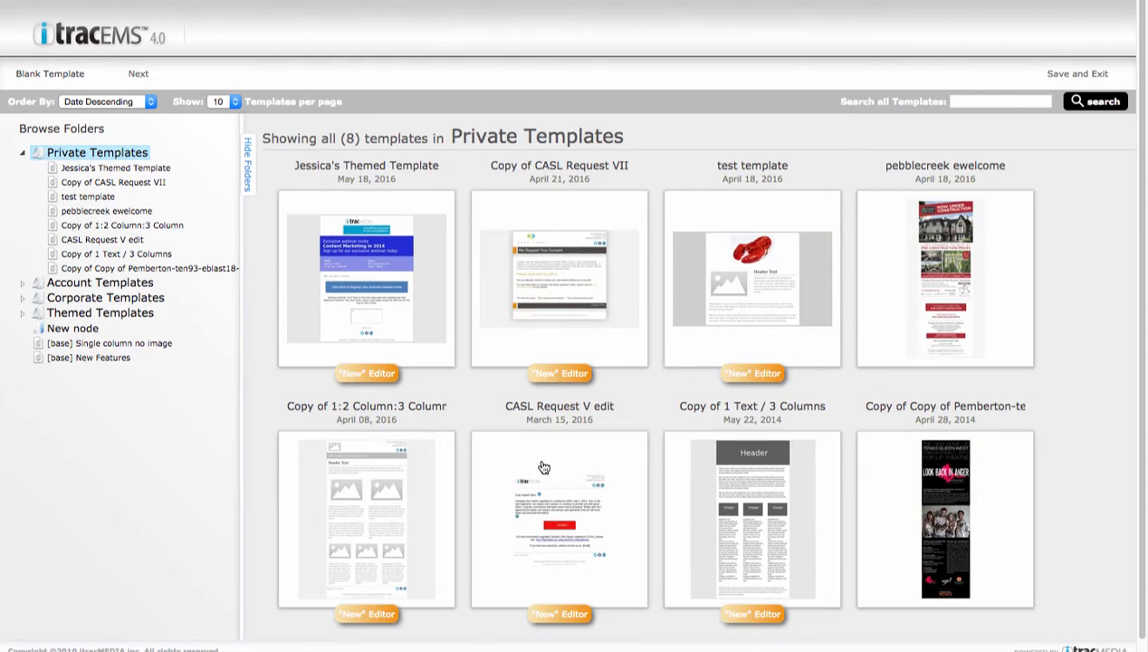
pyautogui.moveTo(402, 345)
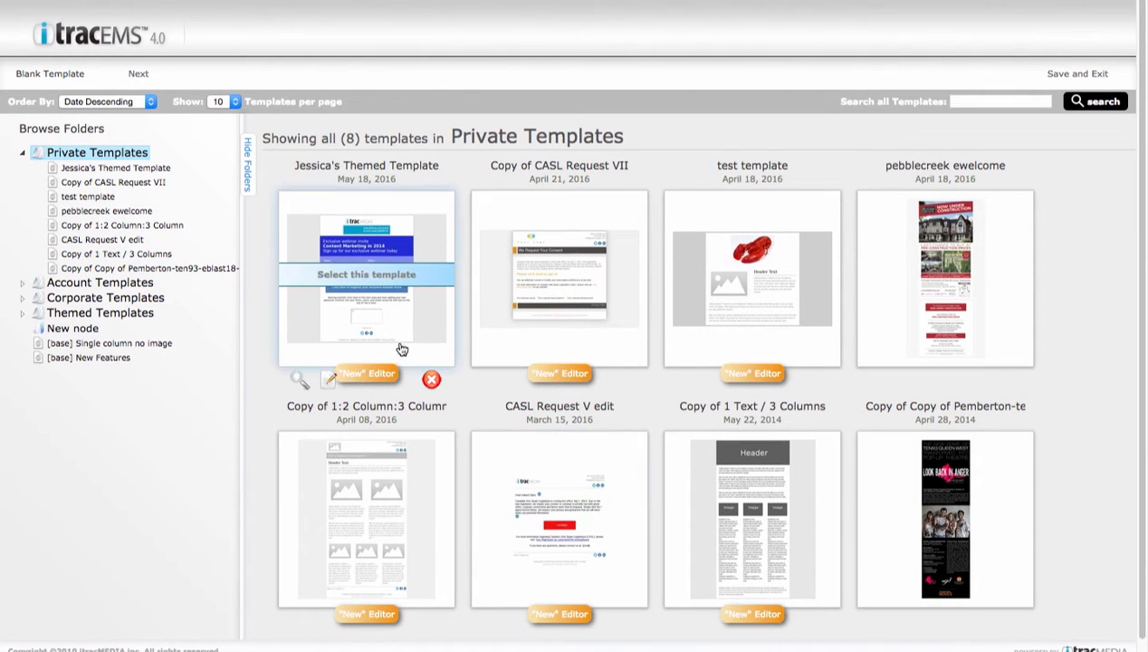
pyautogui.click(356, 283)
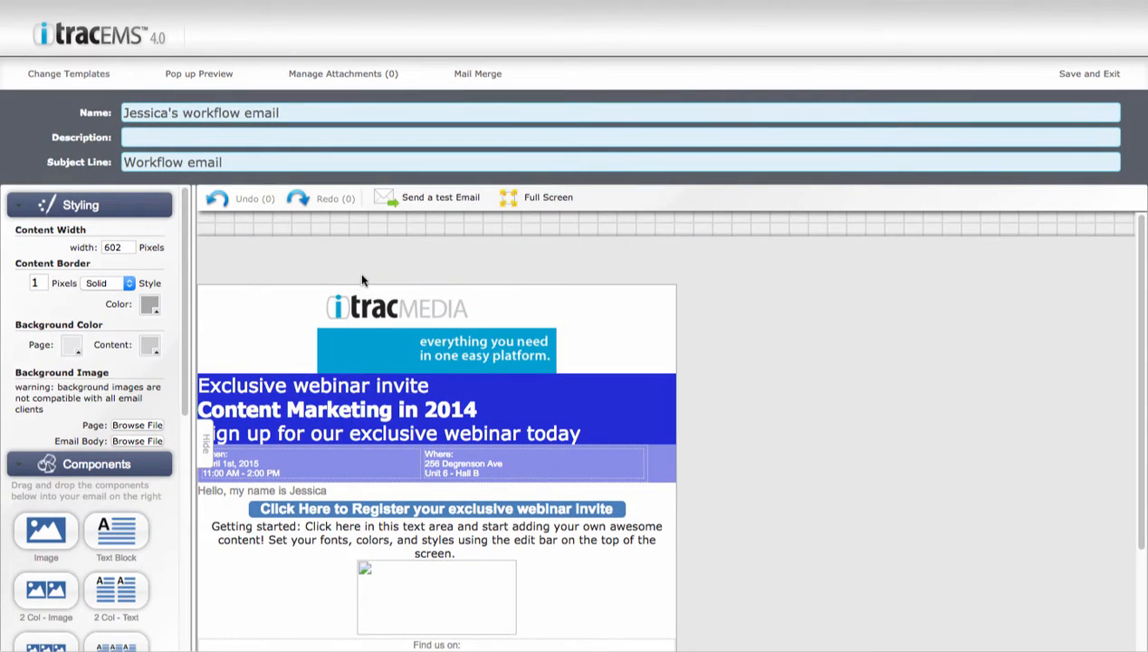
pyautogui.click(1070, 76)
pyautogui.scroll(-2, 1016, 215)
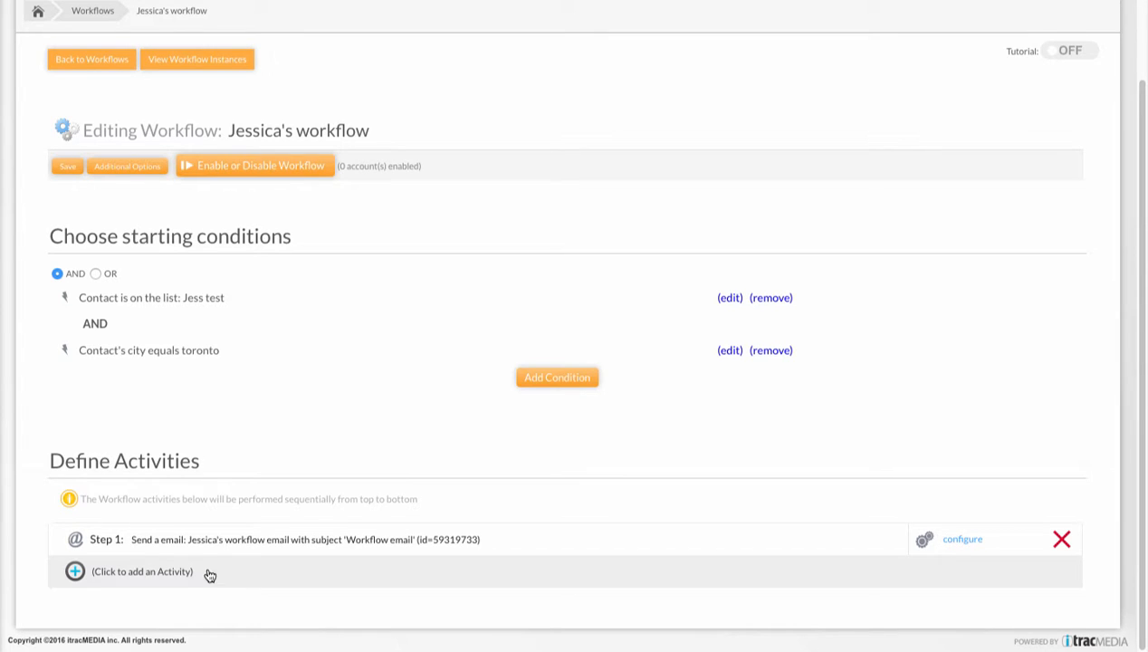
pyautogui.click(172, 573)
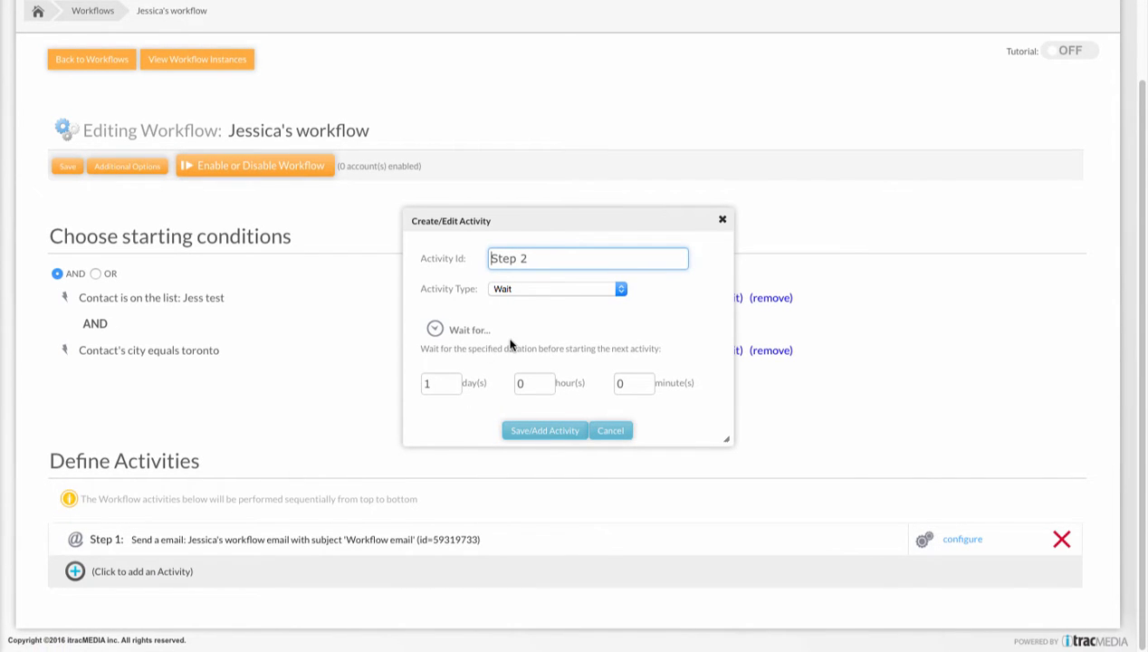
pyautogui.click(624, 289)
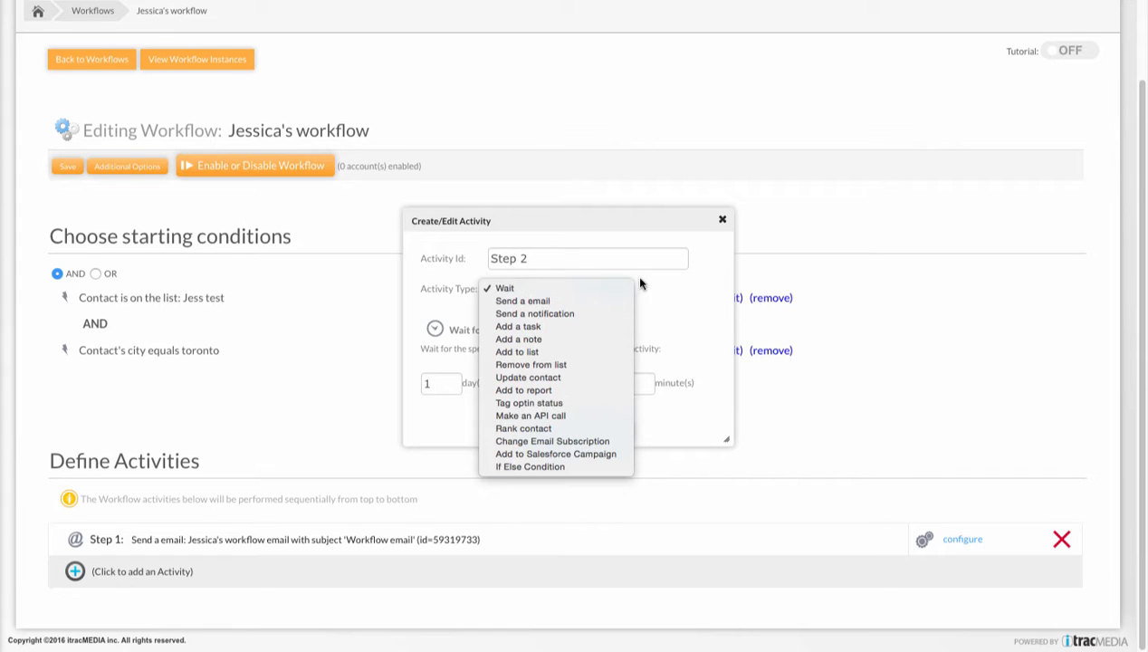
pyautogui.click(686, 263)
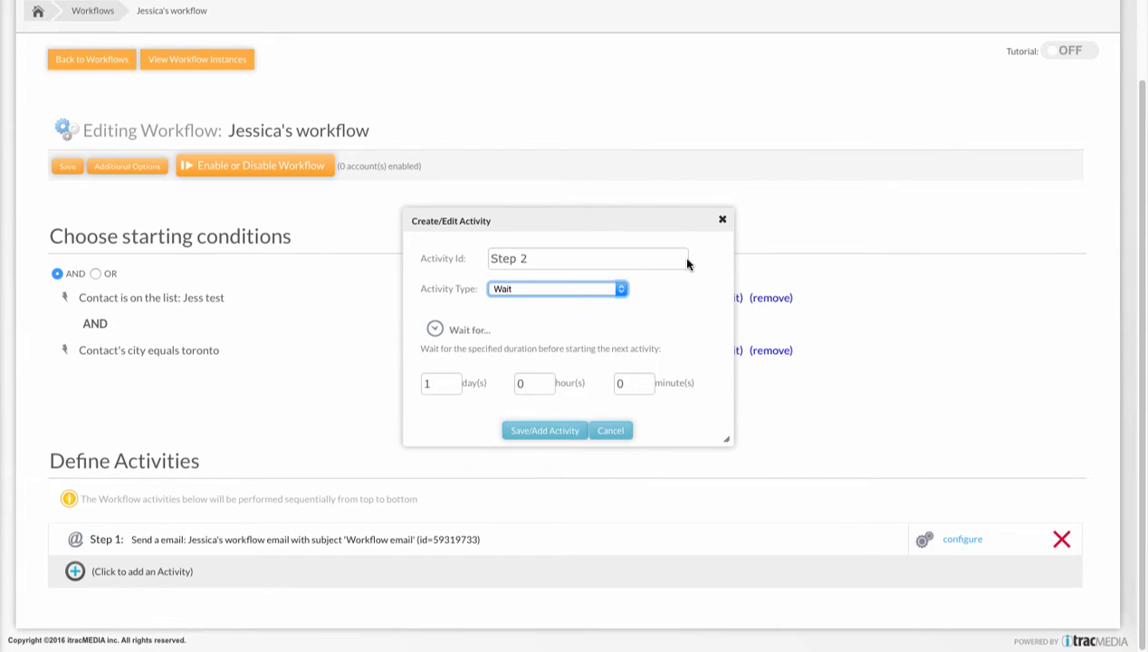
pyautogui.click(610, 431)
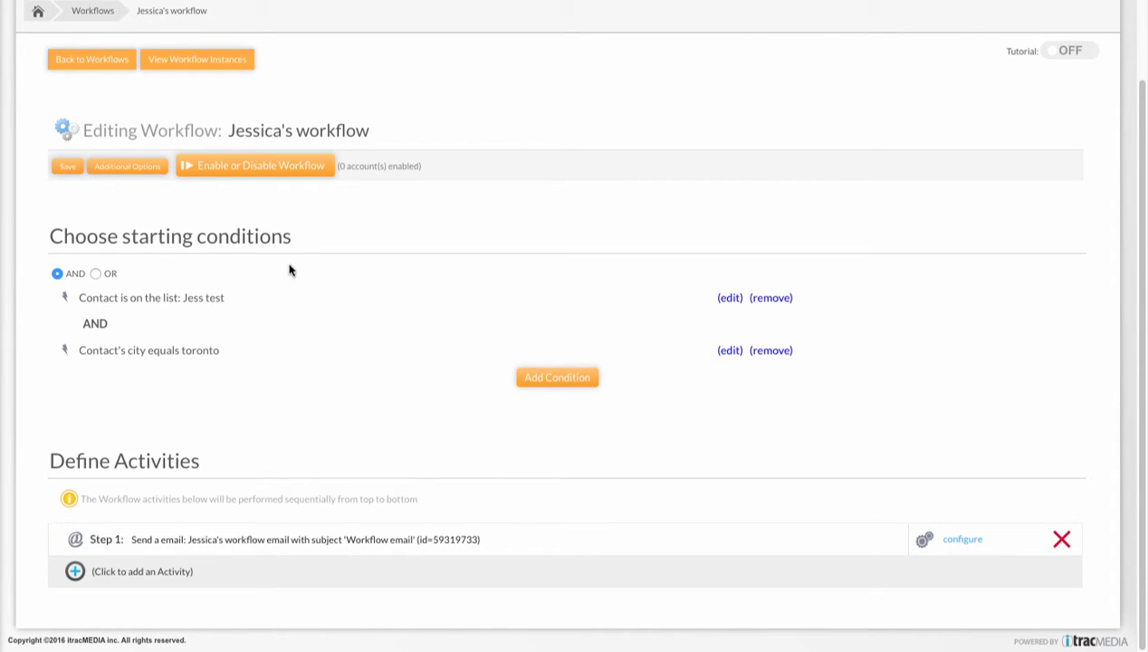
# Enable the workflow for the account owner's account and save the workflow account configuration.
pyautogui.click(256, 168)
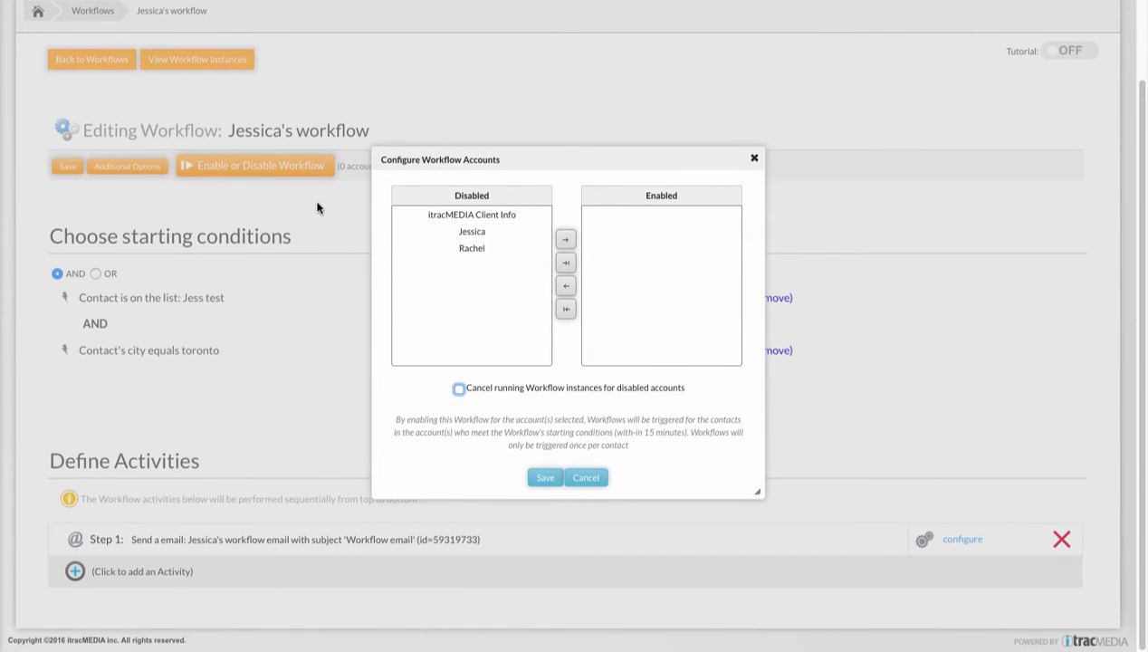
pyautogui.doubleClick(459, 234)
pyautogui.click(548, 477)
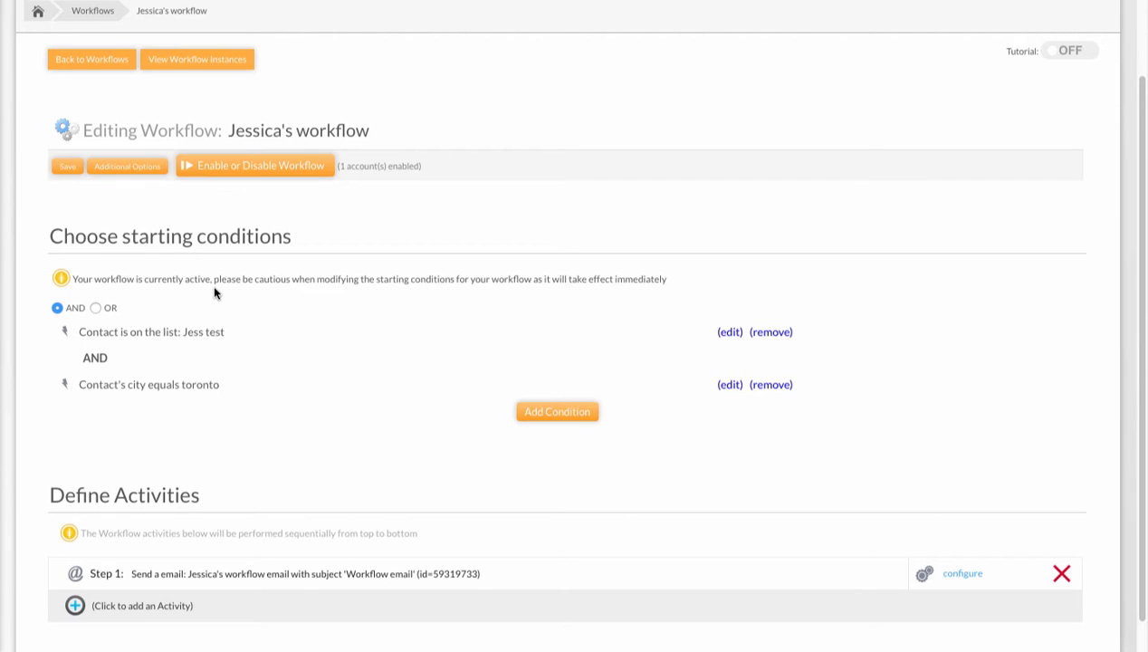
# Review the workflow's additional options for auto-stop, repeatability and run schedule, leaving without saving changes.
pyautogui.click(128, 169)
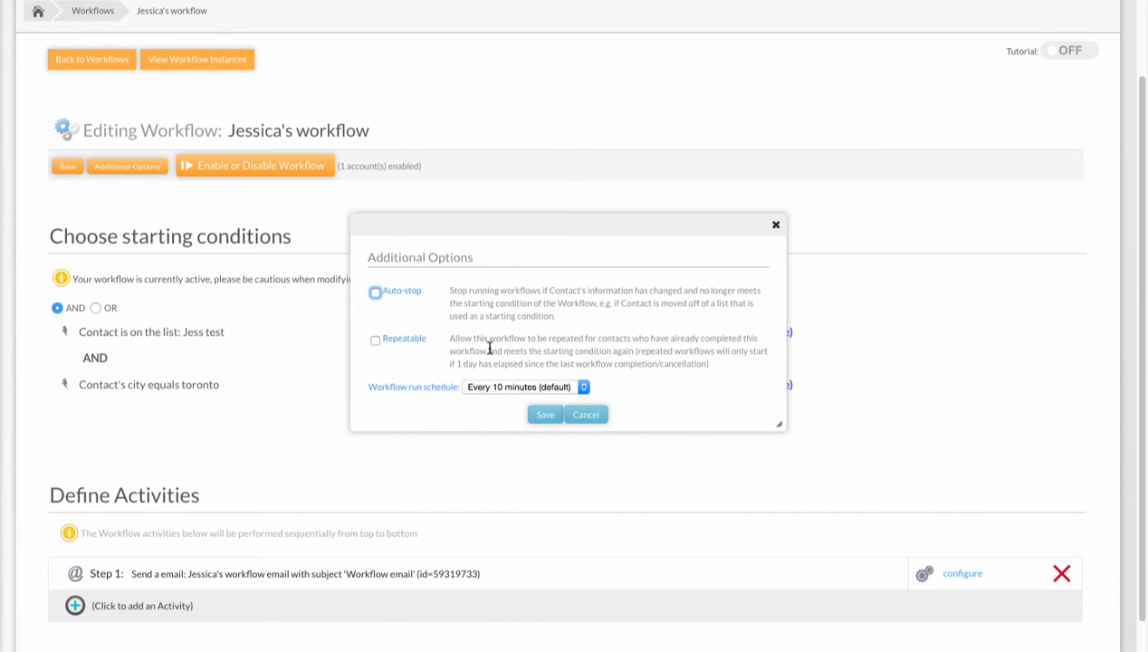
pyautogui.click(577, 415)
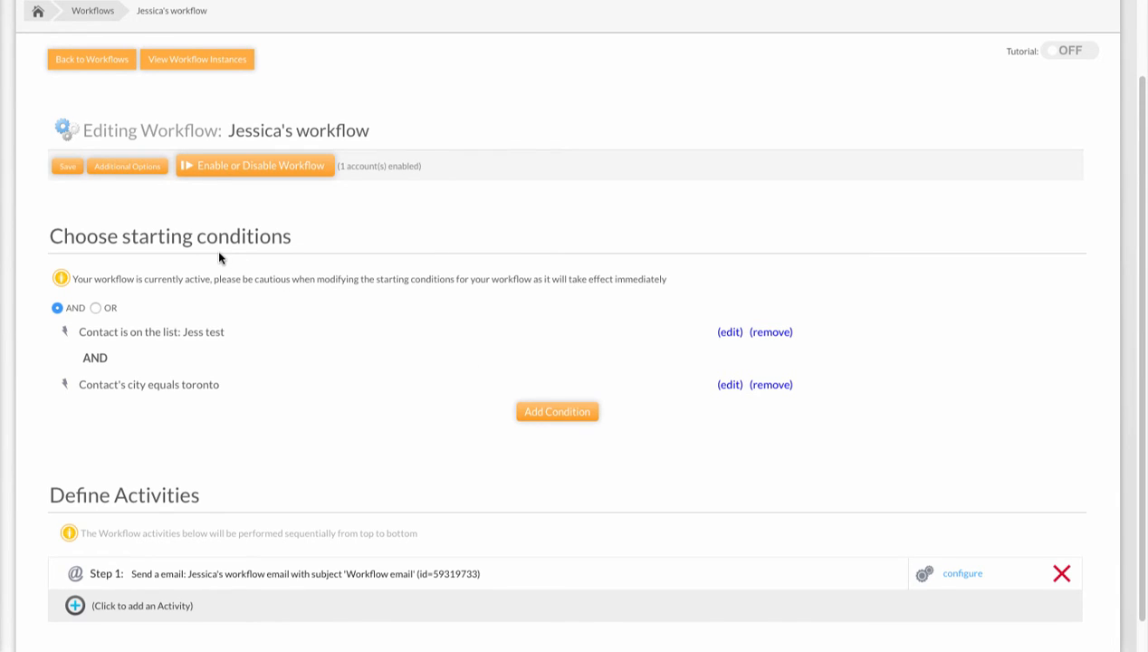
# Save the workflow and return to the Workflow Automation list.
pyautogui.click(68, 170)
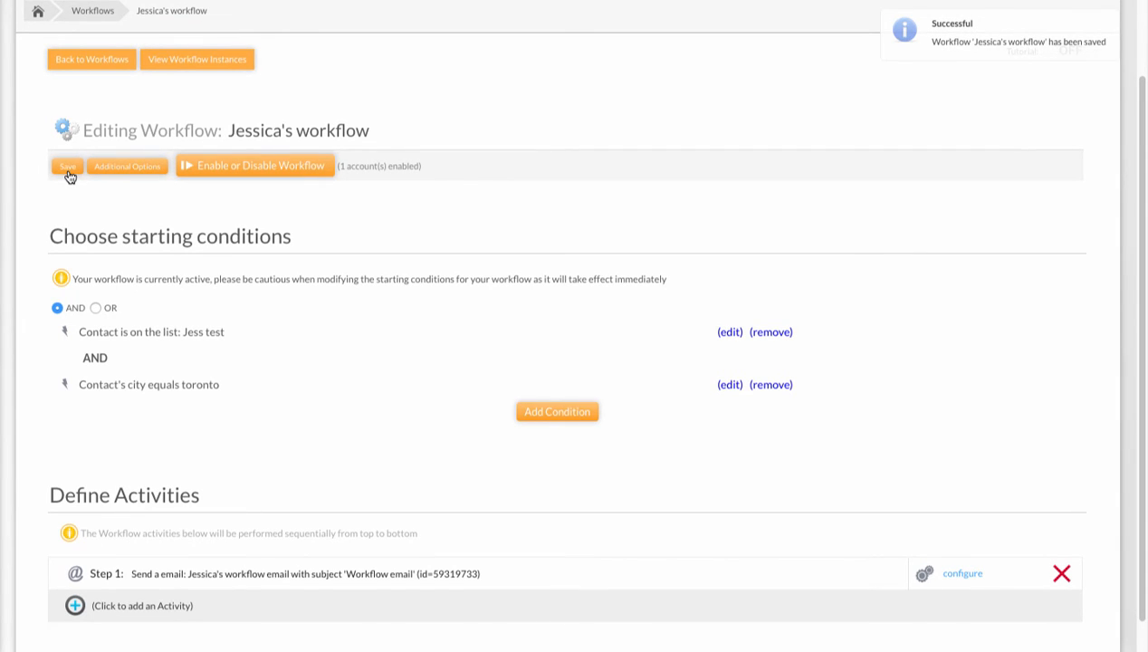
pyautogui.click(98, 62)
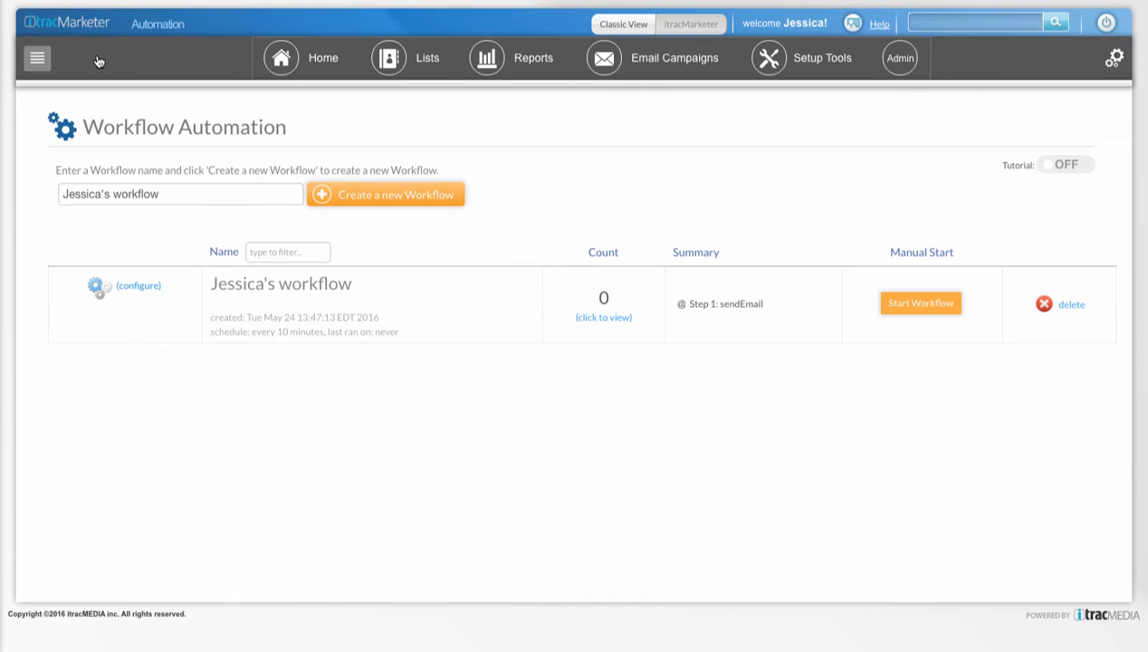